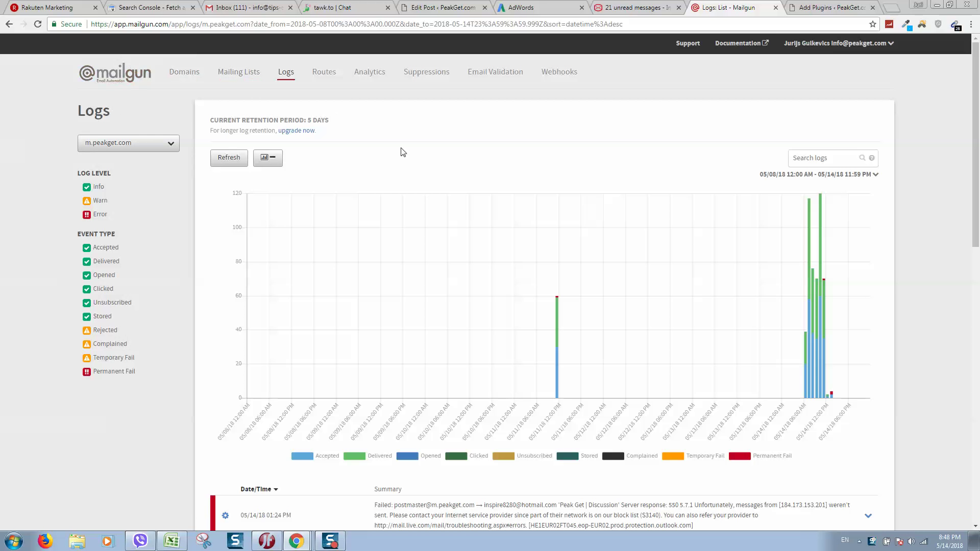
# Step: Scroll the Mailgun delivery logs down to the oldest entry and open a blank browser tab
pyautogui.scroll(-2, 392, 160)
pyautogui.scroll(2, 270, 133)
pyautogui.scroll(-9, 413, 189)
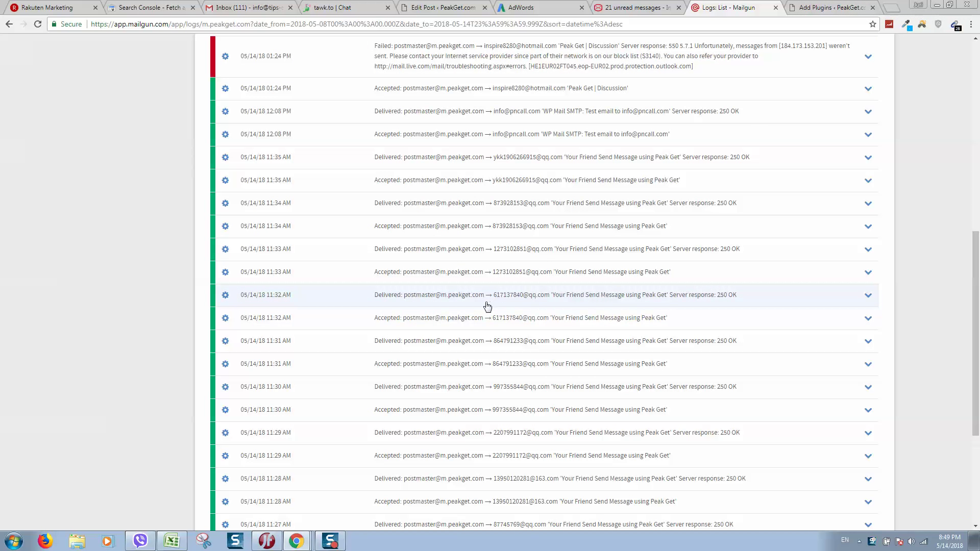
pyautogui.scroll(-4, 715, 240)
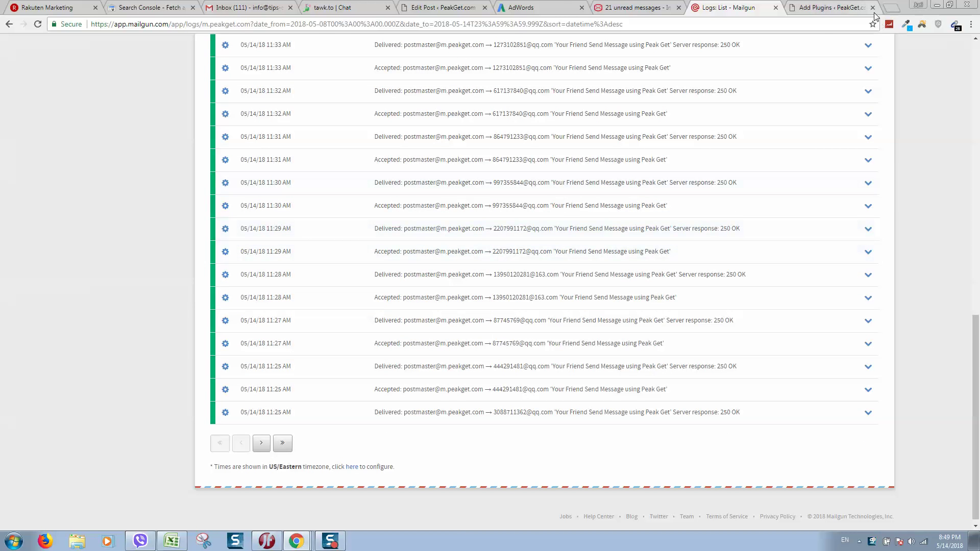
pyautogui.click(889, 8)
pyautogui.write('www.')
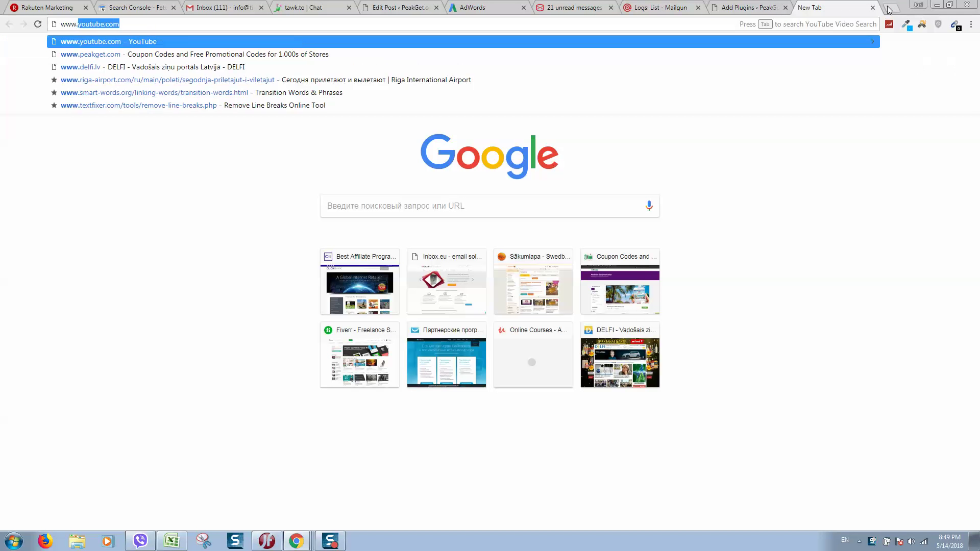
pyautogui.write('pea')
pyautogui.press('Return')
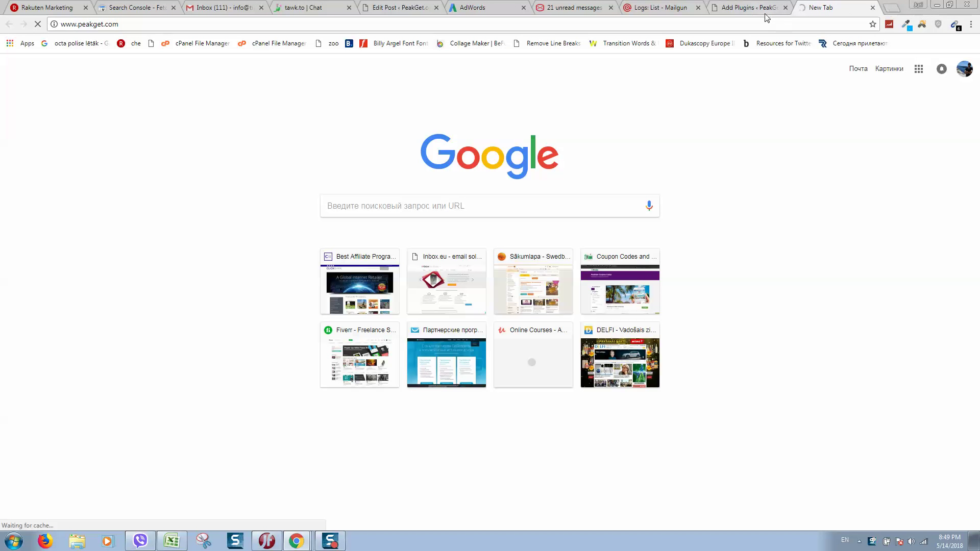
pyautogui.click(660, 7)
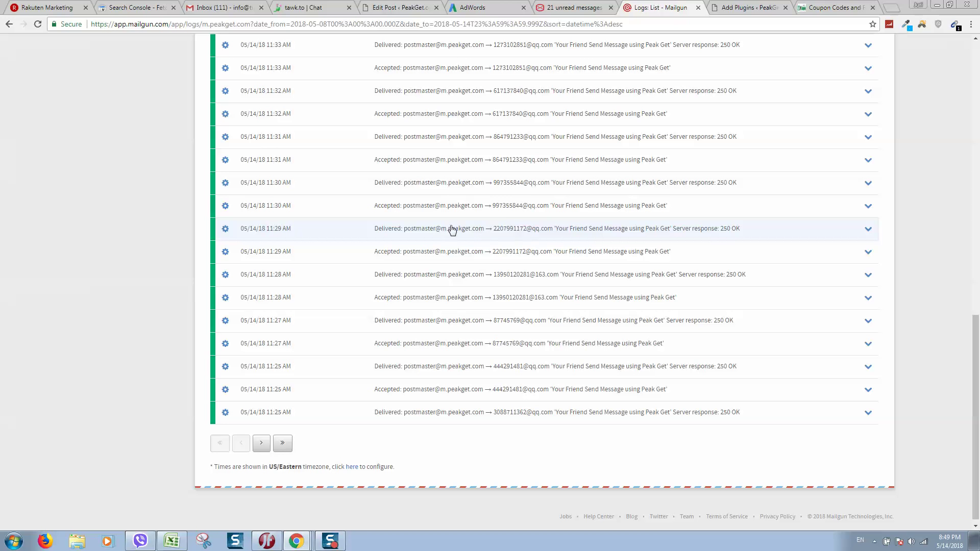
# Step: Scroll the Mailgun logs back up to the event chart, then switch to the WordPress plugin results
pyautogui.scroll(1, 529, 260)
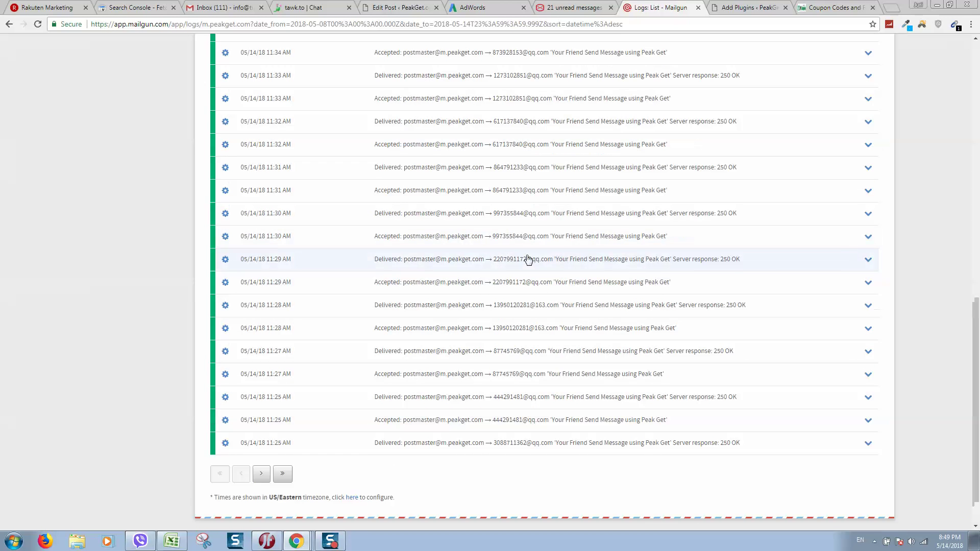
pyautogui.scroll(1, 529, 259)
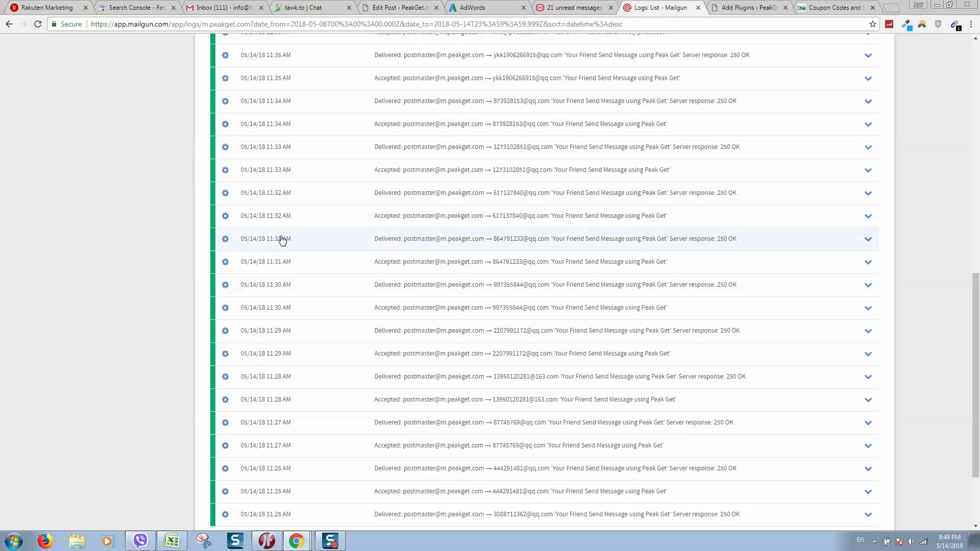
pyautogui.scroll(8, 280, 153)
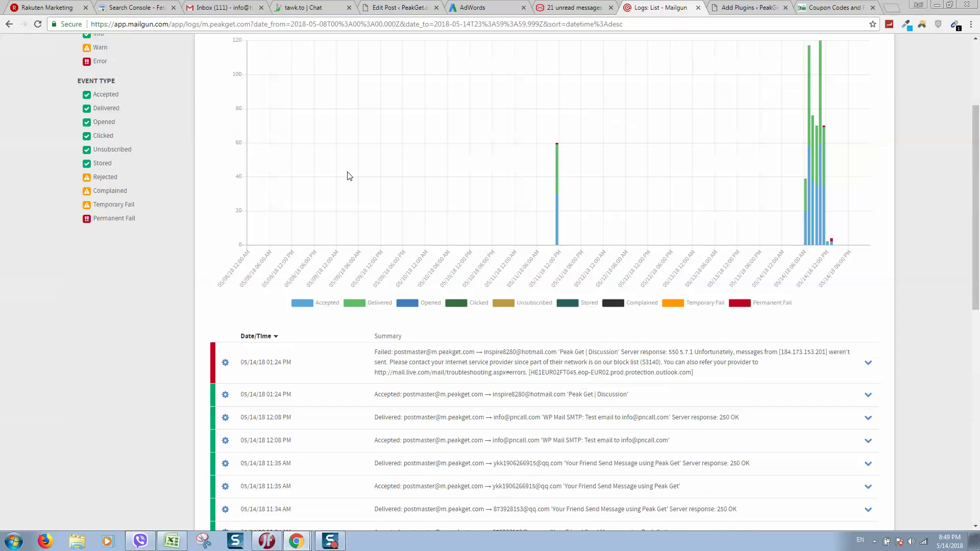
pyautogui.scroll(3, 349, 176)
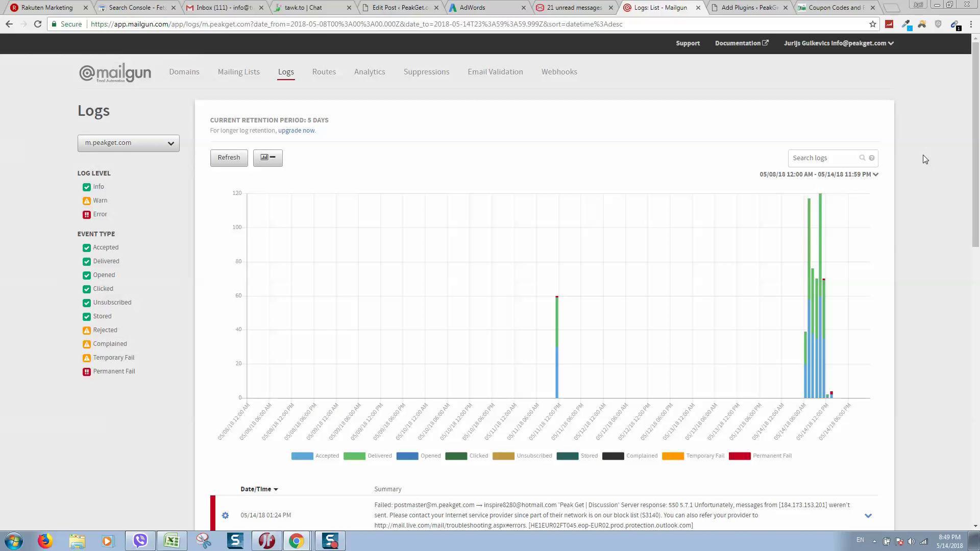
pyautogui.click(751, 8)
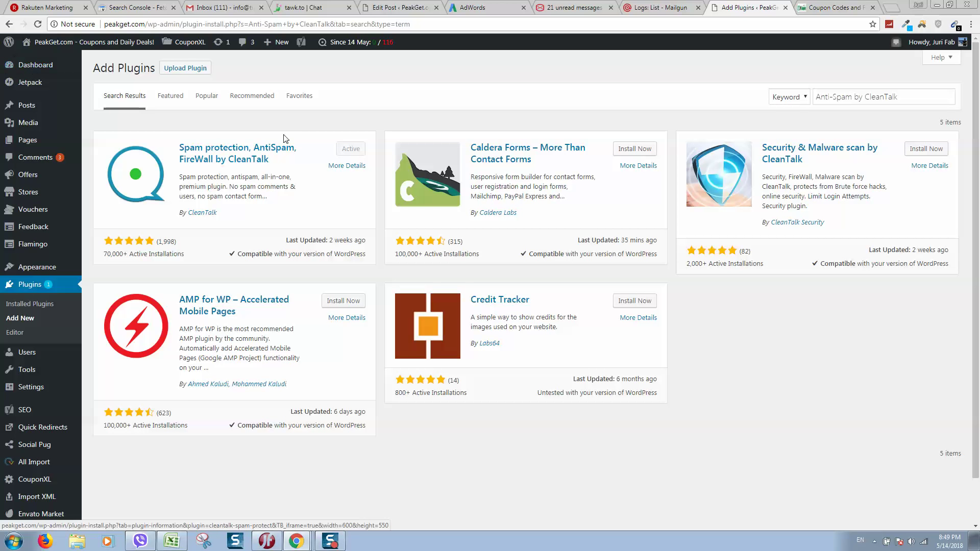
# Step: Highlight the active CleanTalk plugin's title and the 'Anti-Spam by CleanTalk' search text
pyautogui.moveTo(178, 147); pyautogui.dragTo(284, 164)
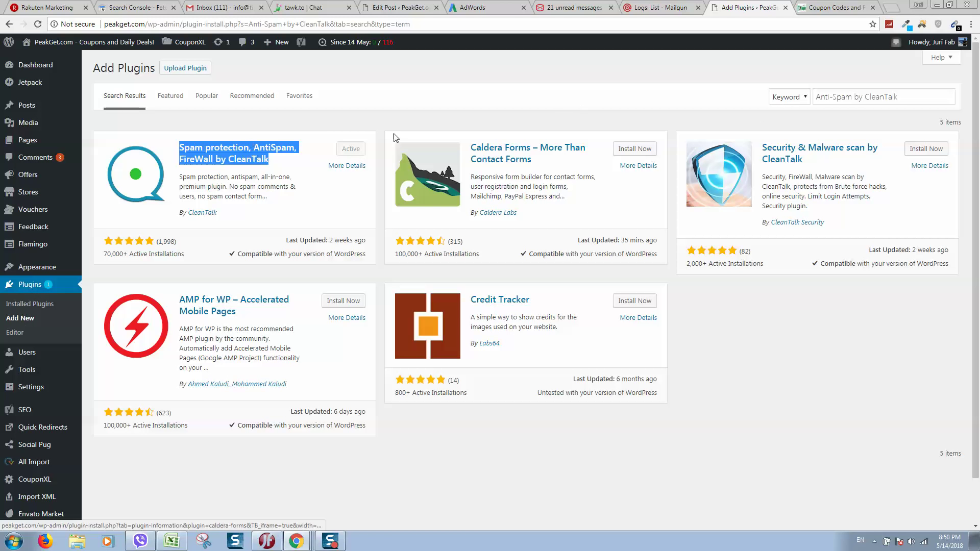
pyautogui.moveTo(911, 99); pyautogui.dragTo(776, 107)
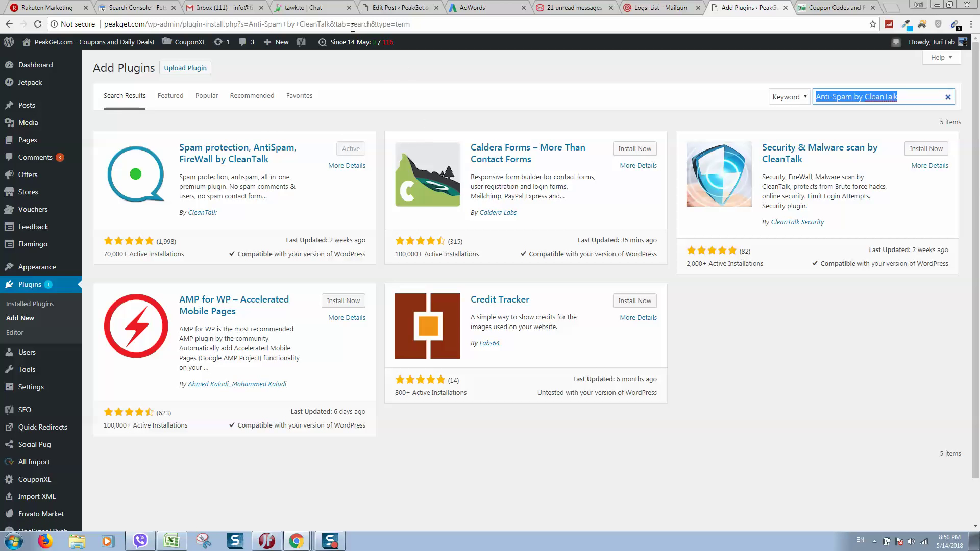
pyautogui.moveTo(376, 45)
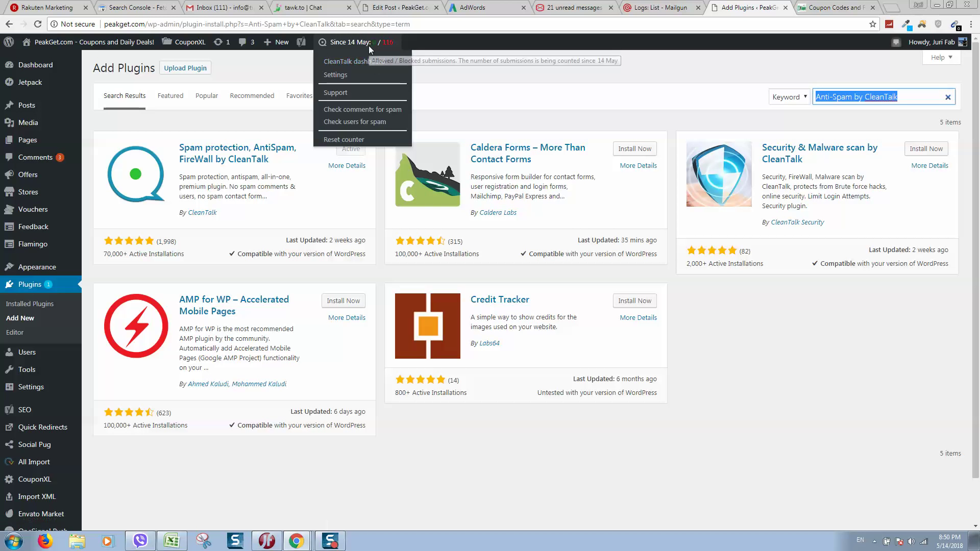
# Step: Open CleanTalk Settings, toggle SpamFireWall off and back on, and expand Advanced settings
pyautogui.click(389, 92)
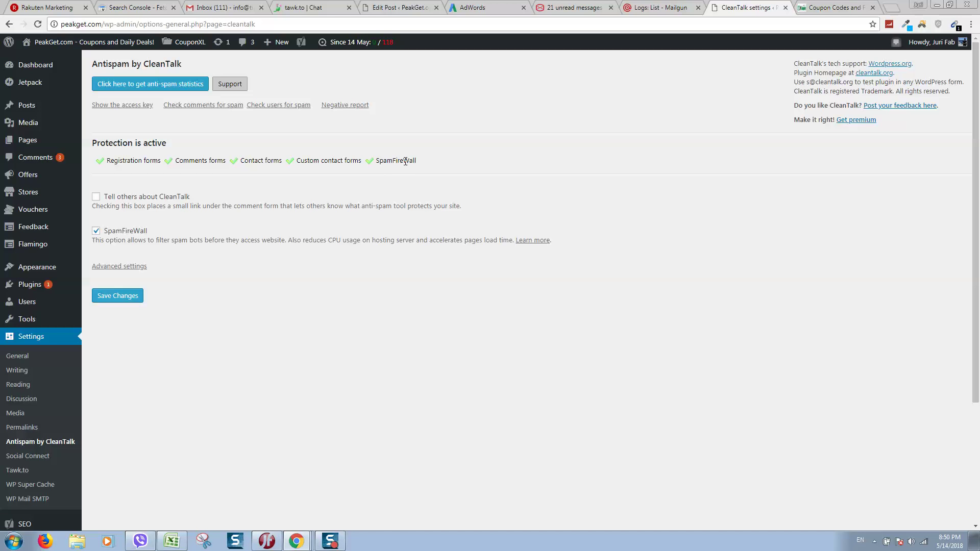
pyautogui.click(95, 231)
pyautogui.click(95, 233)
pyautogui.click(119, 266)
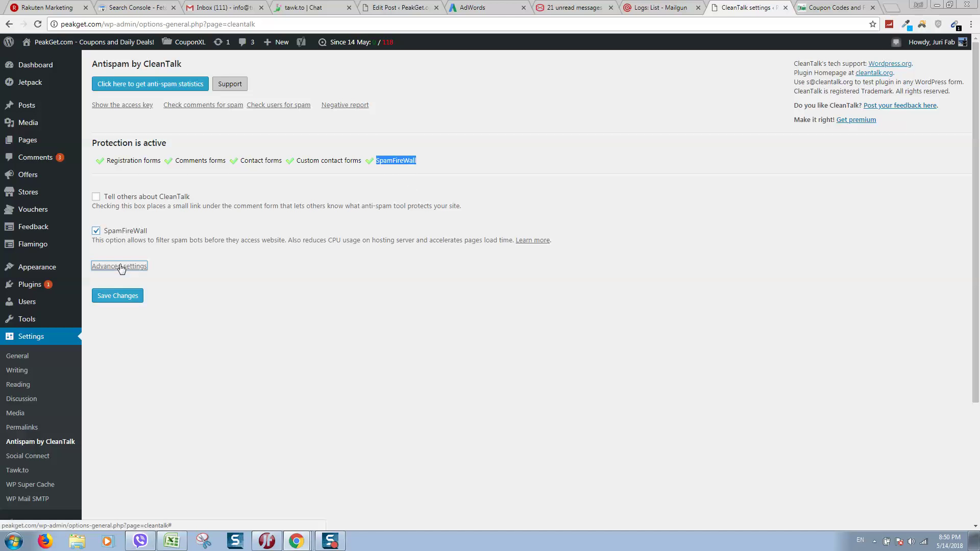
# Step: Scroll through the advanced anti-spam settings and back up
pyautogui.scroll(-3, 199, 246)
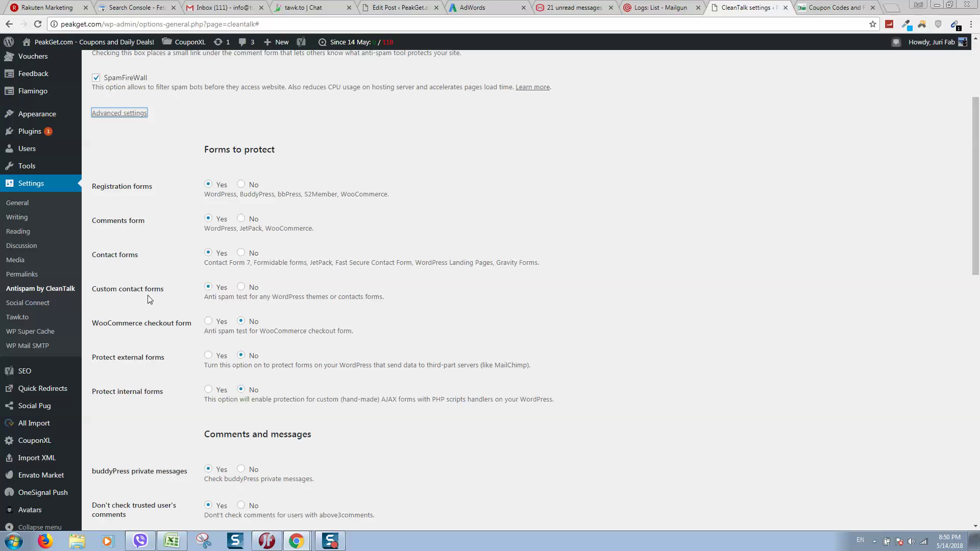
pyautogui.scroll(-5, 159, 289)
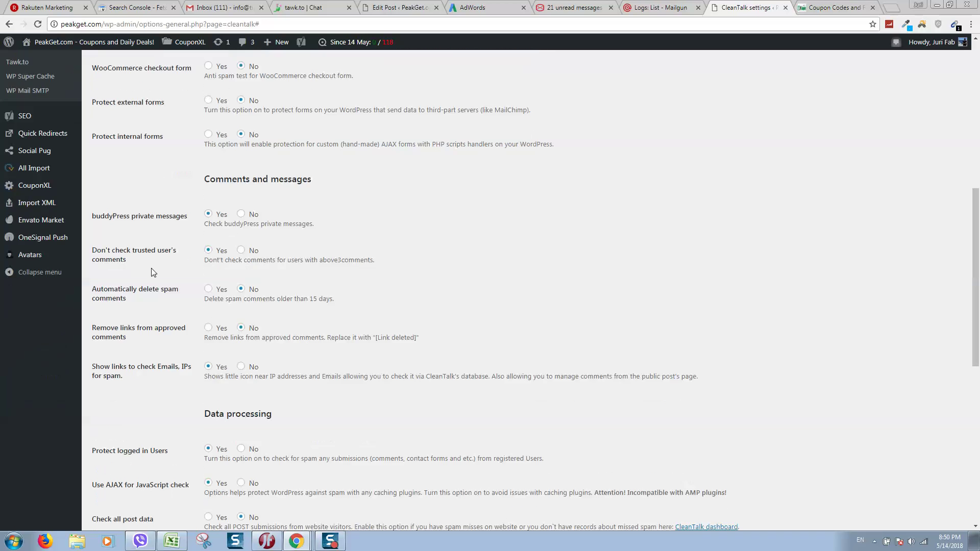
pyautogui.scroll(-2, 173, 231)
pyautogui.scroll(-4, 172, 118)
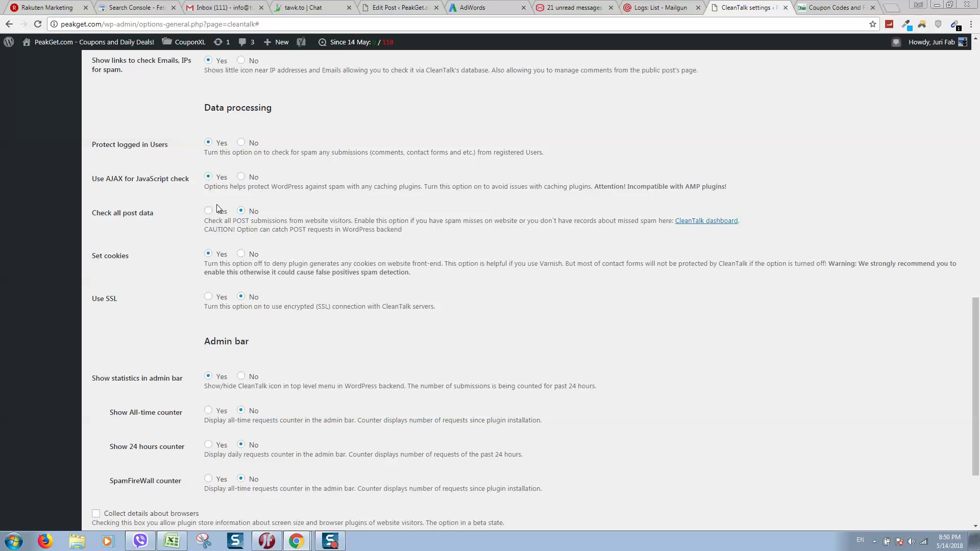
pyautogui.scroll(-2, 174, 225)
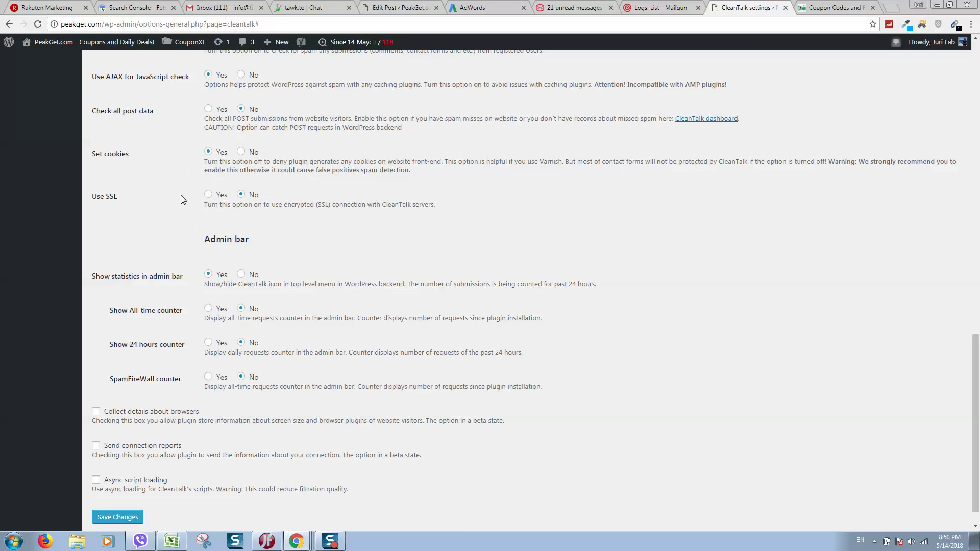
pyautogui.scroll(-1, 204, 327)
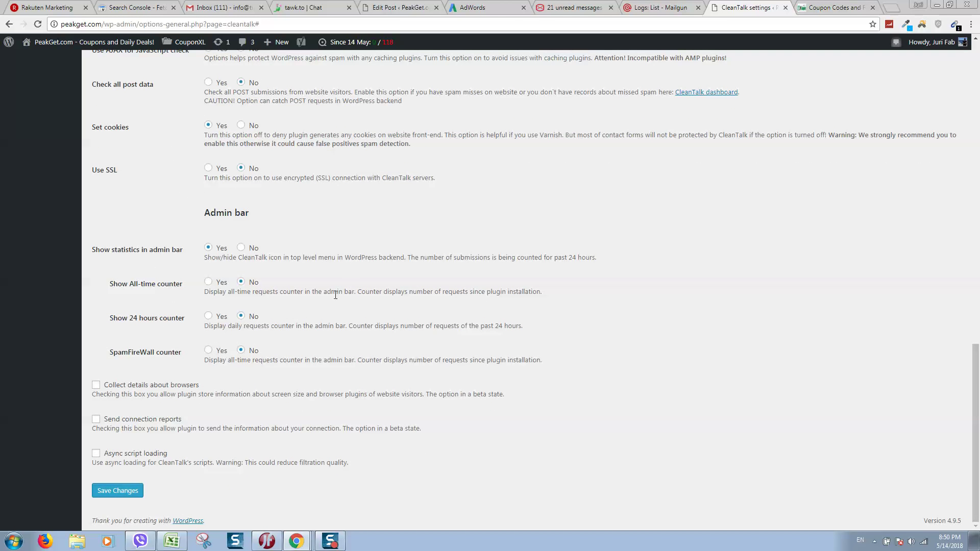
pyautogui.scroll(9, 335, 296)
pyautogui.scroll(7, 372, 190)
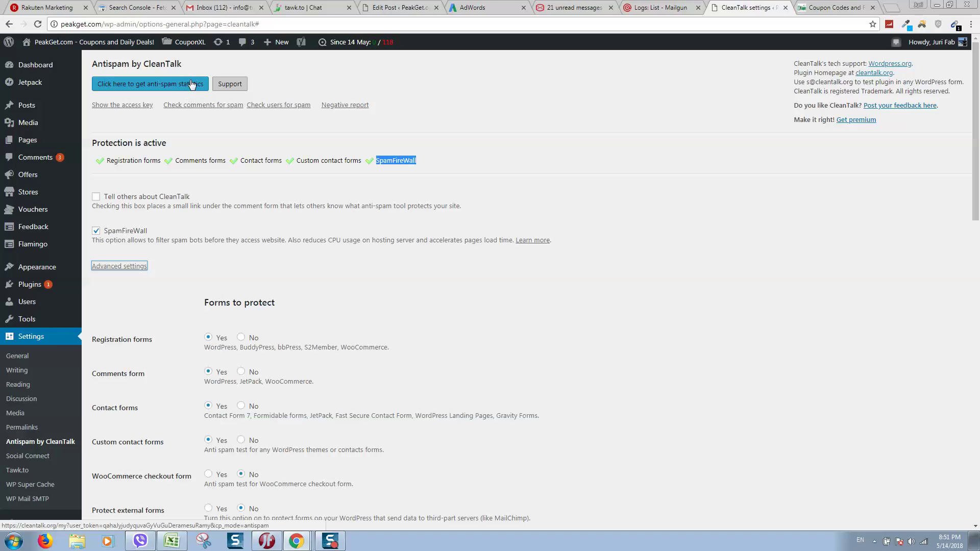
# Step: View PeakGet's 'Plan to Produce (P2P) with Oracle SCM and IoT Cloud' offer page, then return to CleanTalk settings
pyautogui.click(823, 19)
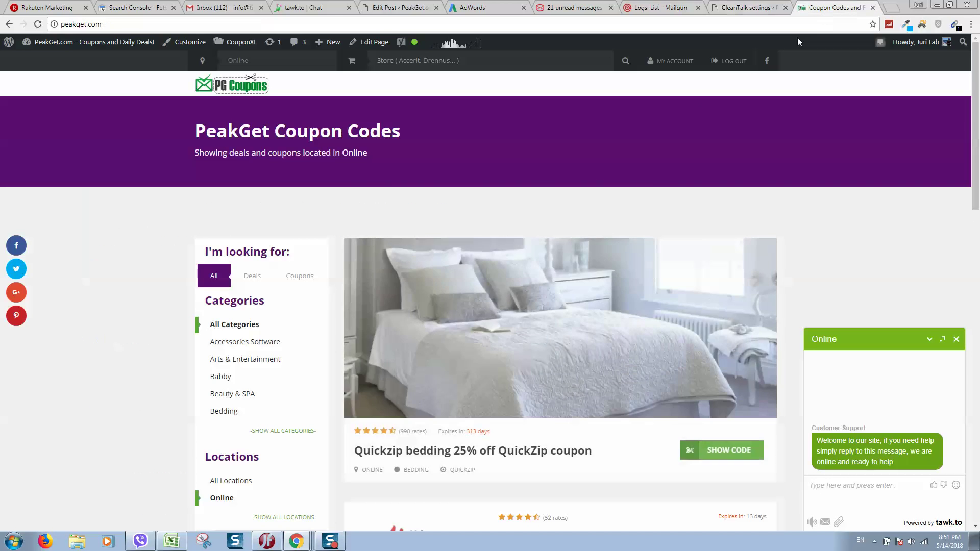
pyautogui.scroll(-10, 646, 194)
pyautogui.click(957, 340)
pyautogui.scroll(-6, 580, 225)
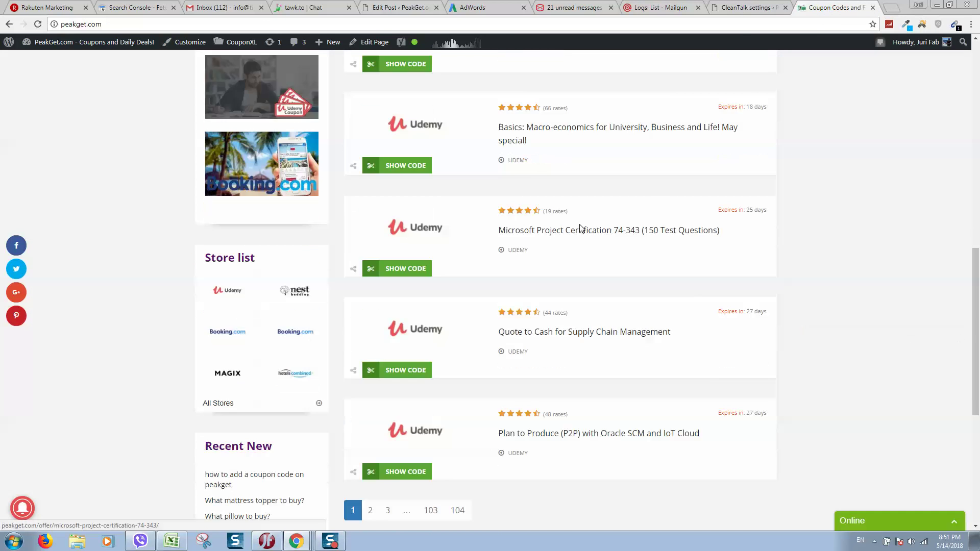
pyautogui.click(558, 180)
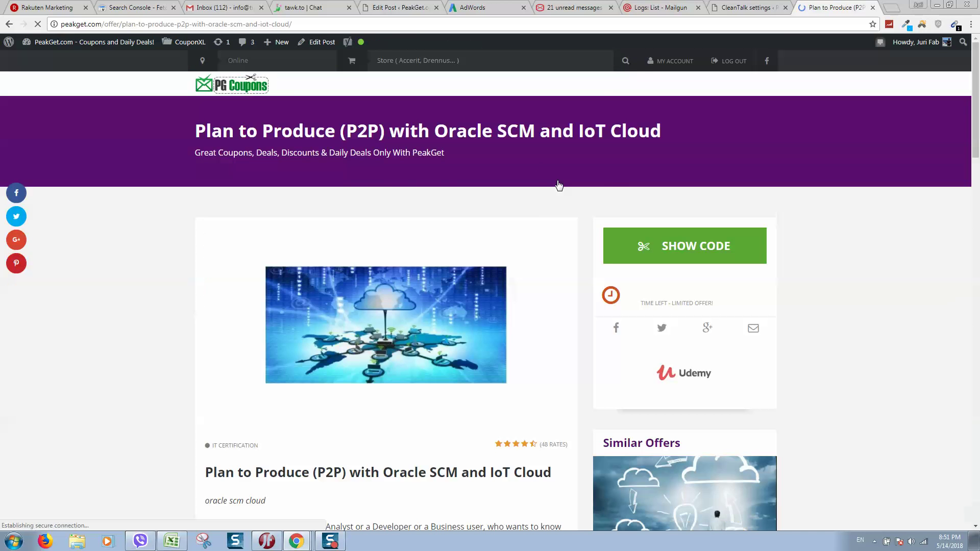
pyautogui.scroll(-5, 341, 124)
pyautogui.scroll(2, 342, 124)
pyautogui.scroll(3, 341, 124)
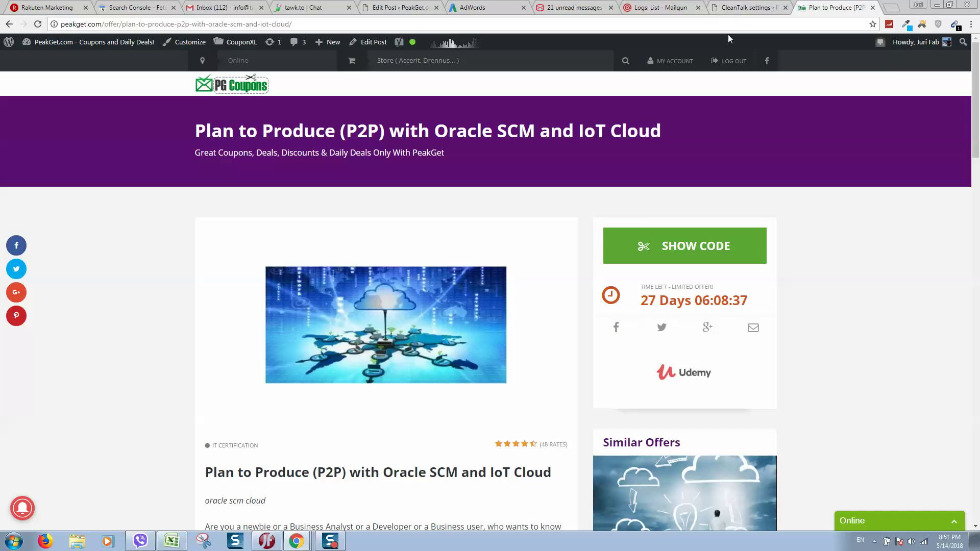
pyautogui.click(745, 7)
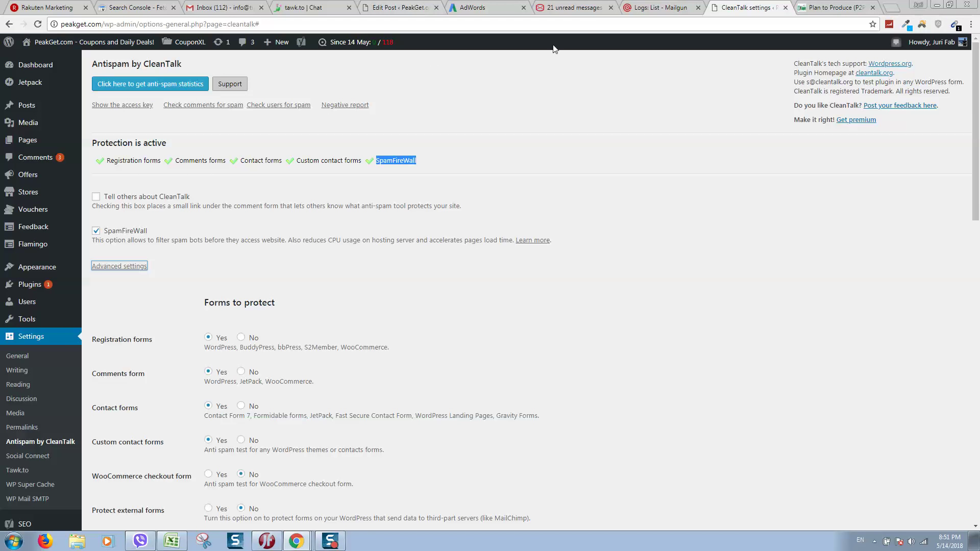
# Step: Reload the CleanTalk settings and open the CleanTalk dashboard from the 'Since 14 May' admin-bar menu
pyautogui.click(765, 257)
pyautogui.scroll(-3, 247, 207)
pyautogui.scroll(3, 255, 220)
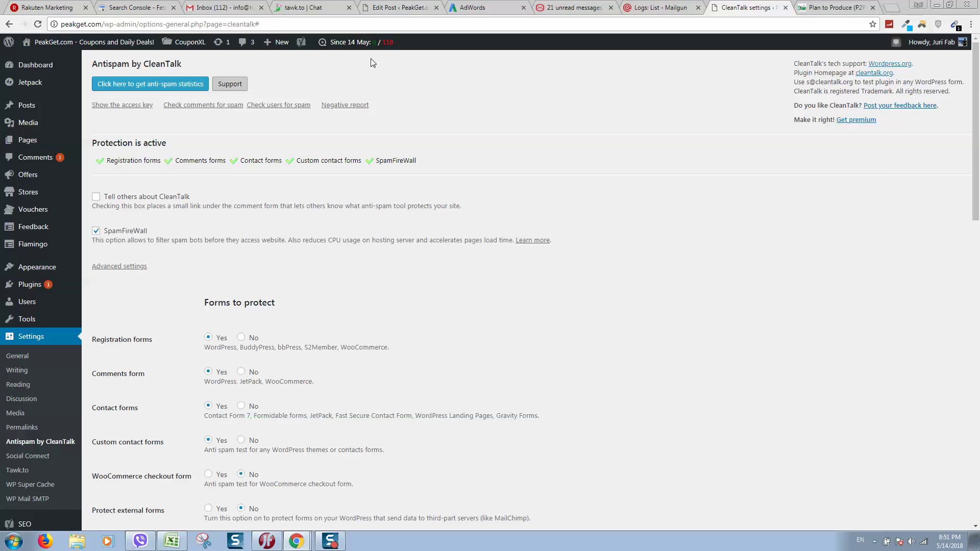
pyautogui.moveTo(391, 45)
pyautogui.click(391, 43)
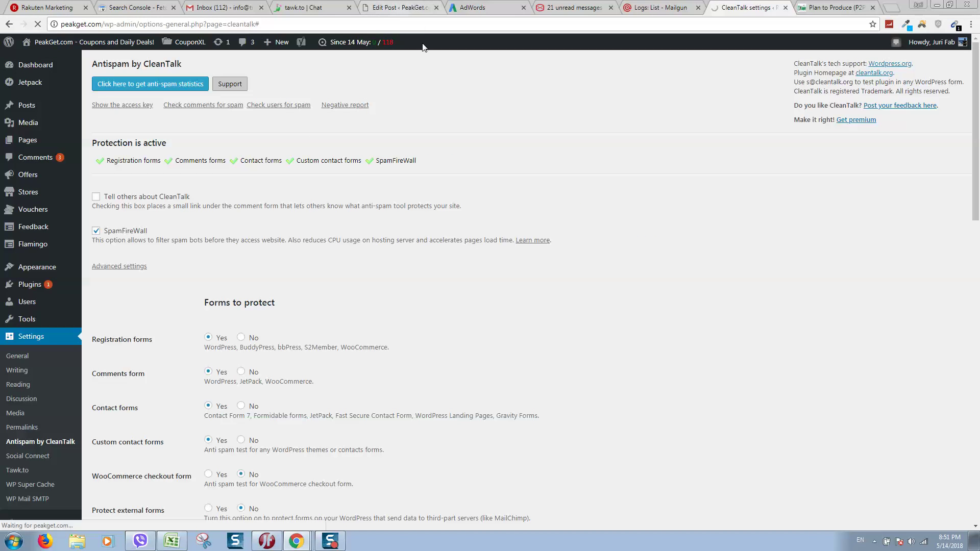
pyautogui.moveTo(383, 46)
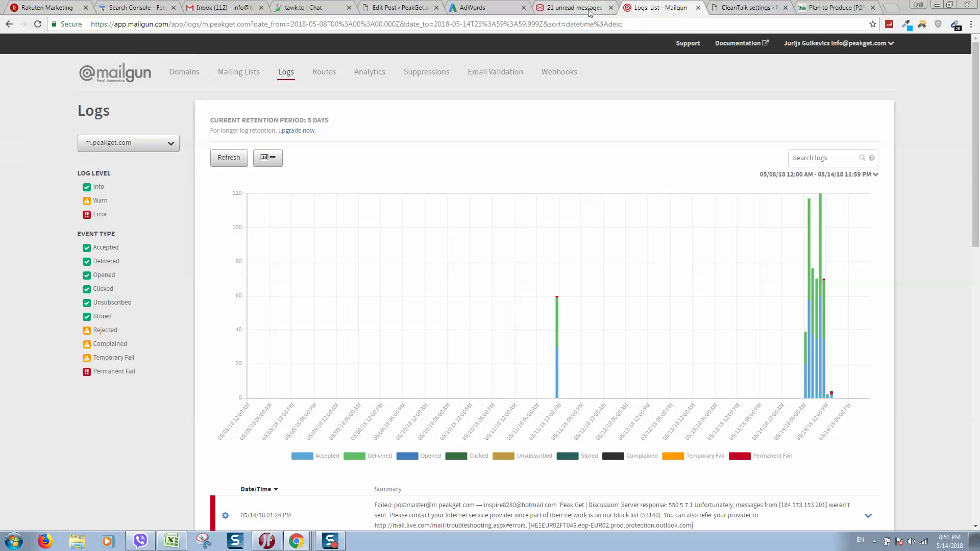
pyautogui.click(746, 8)
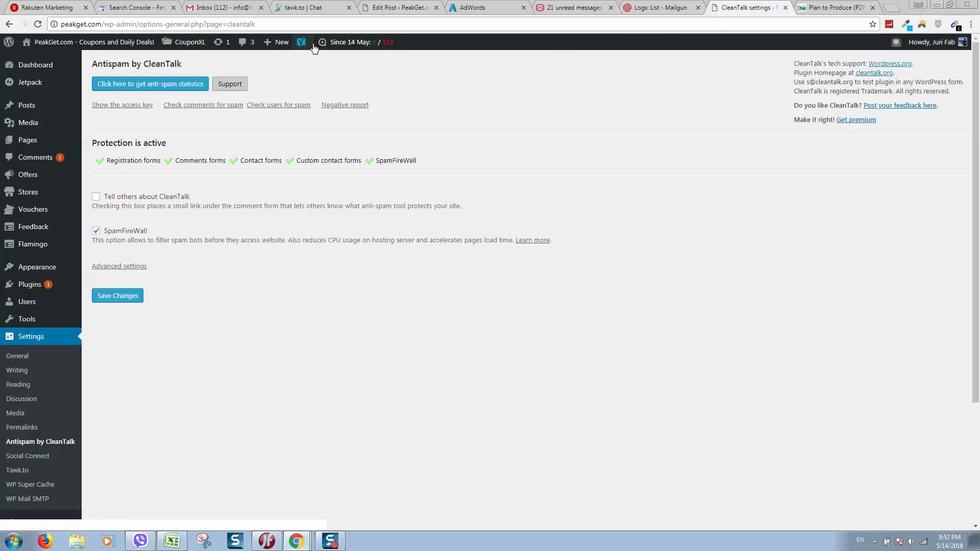
pyautogui.moveTo(357, 42)
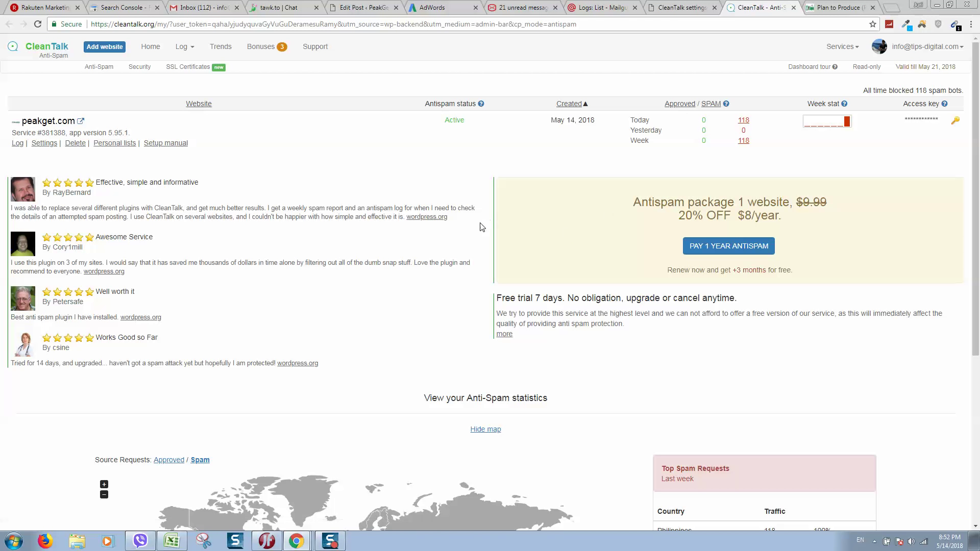
# Step: Highlight Philippines and its 118 requests under Top Spam Requests
pyautogui.scroll(-5, 510, 227)
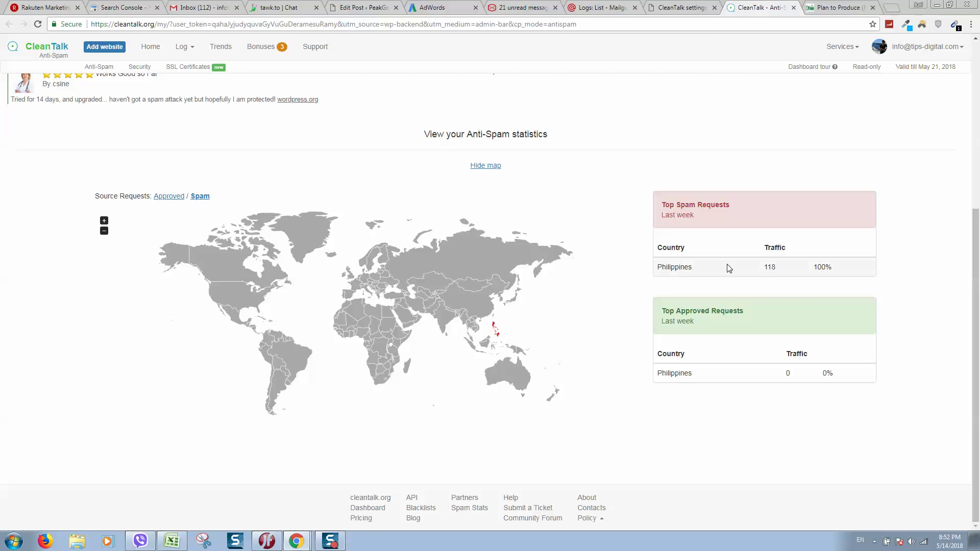
pyautogui.doubleClick(676, 274)
pyautogui.moveTo(772, 267); pyautogui.dragTo(776, 267)
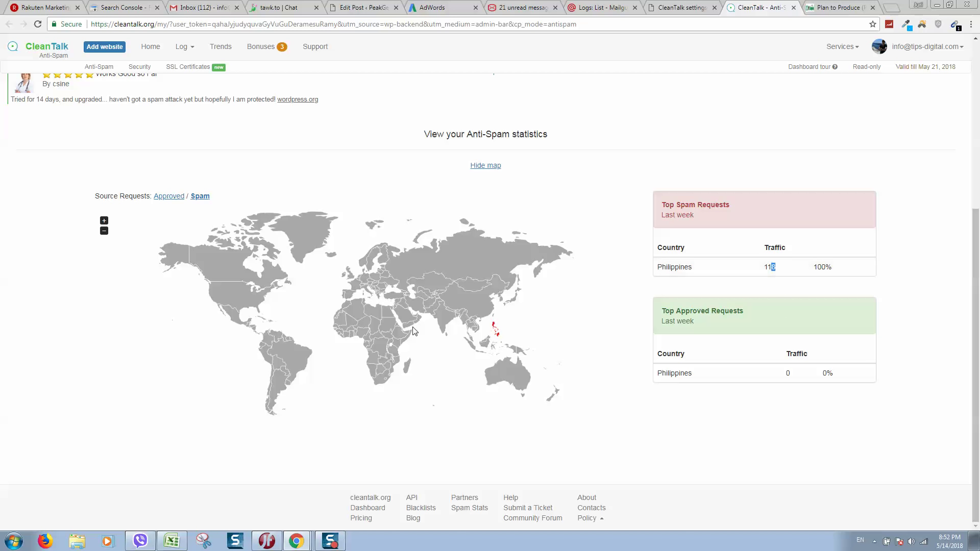
pyautogui.scroll(5, 378, 304)
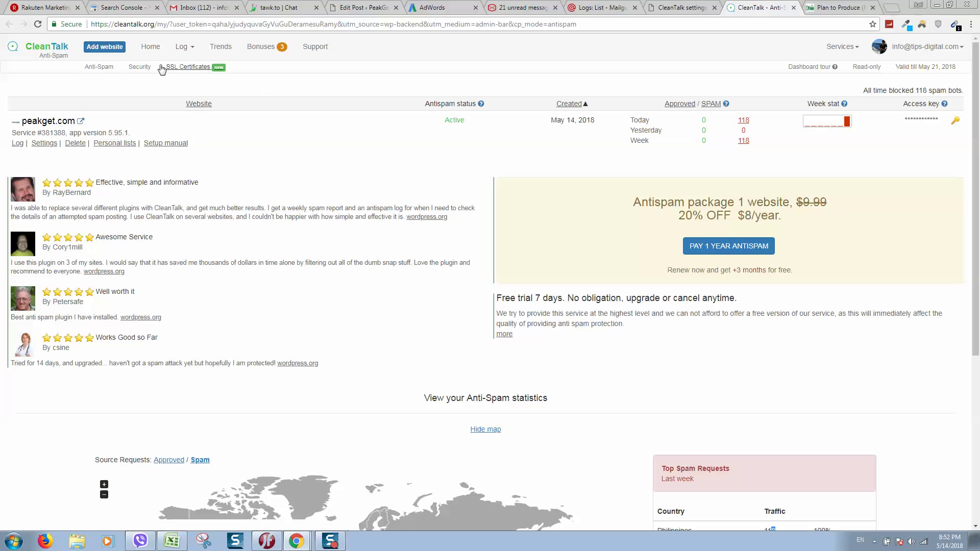
# Step: Open Log > Anti-Spam Log and scroll through the denied contact form entries
pyautogui.click(182, 46)
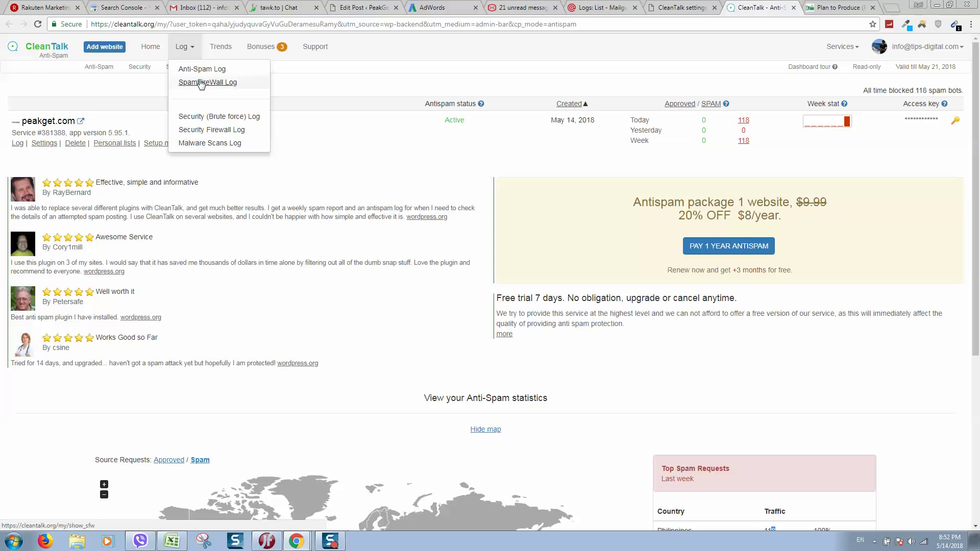
pyautogui.click(190, 69)
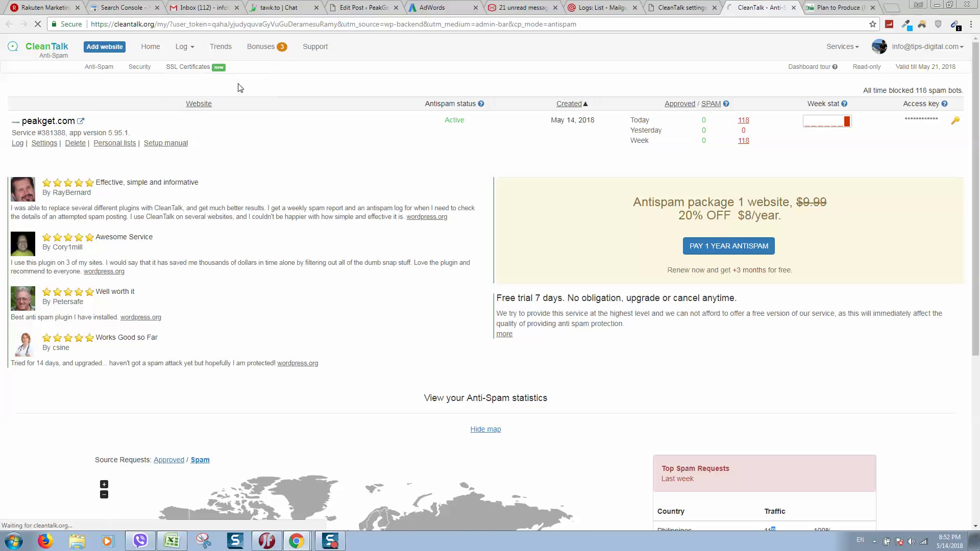
pyautogui.scroll(-3, 380, 214)
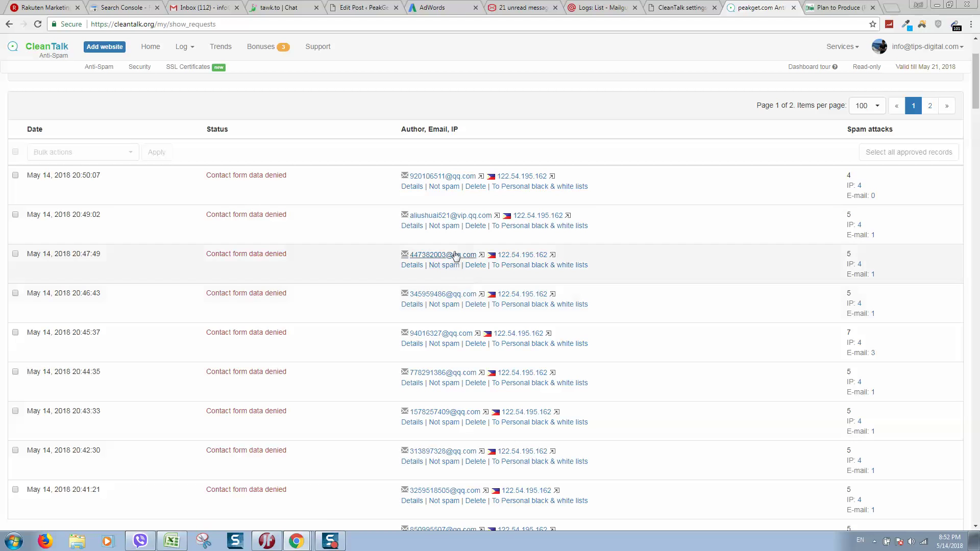
pyautogui.scroll(-4, 455, 258)
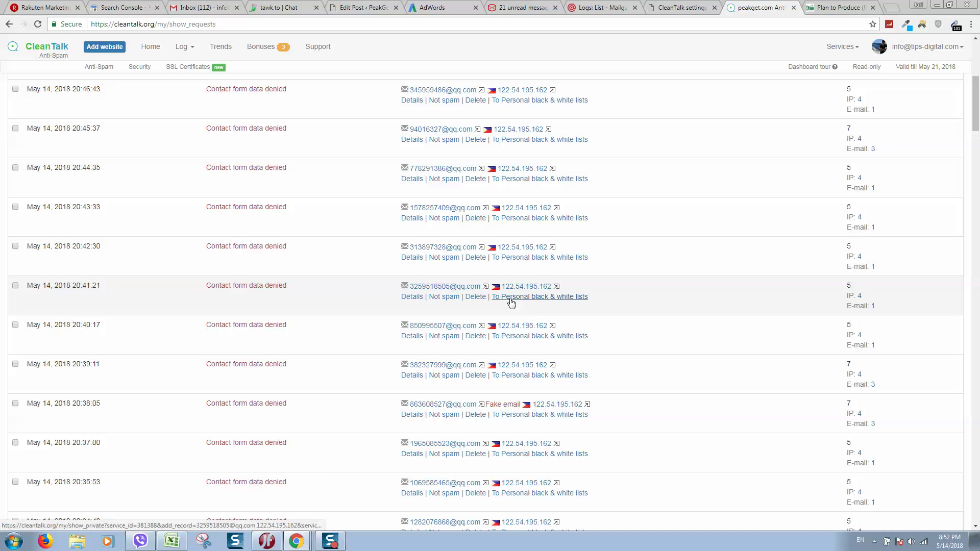
# Step: Inspect the 20:41:21 request's Forbidden reason, then return to the WordPress CleanTalk settings
pyautogui.click(411, 297)
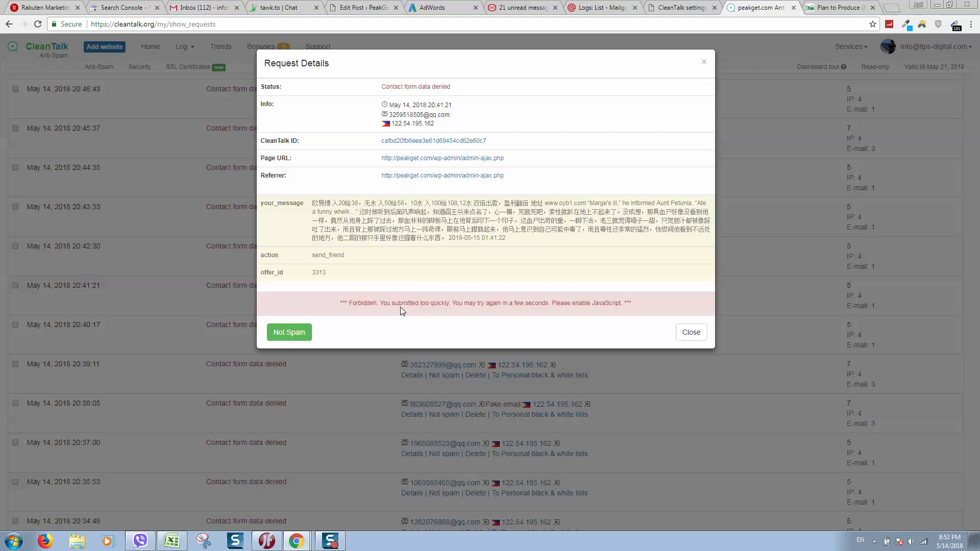
pyautogui.moveTo(407, 307); pyautogui.dragTo(565, 309)
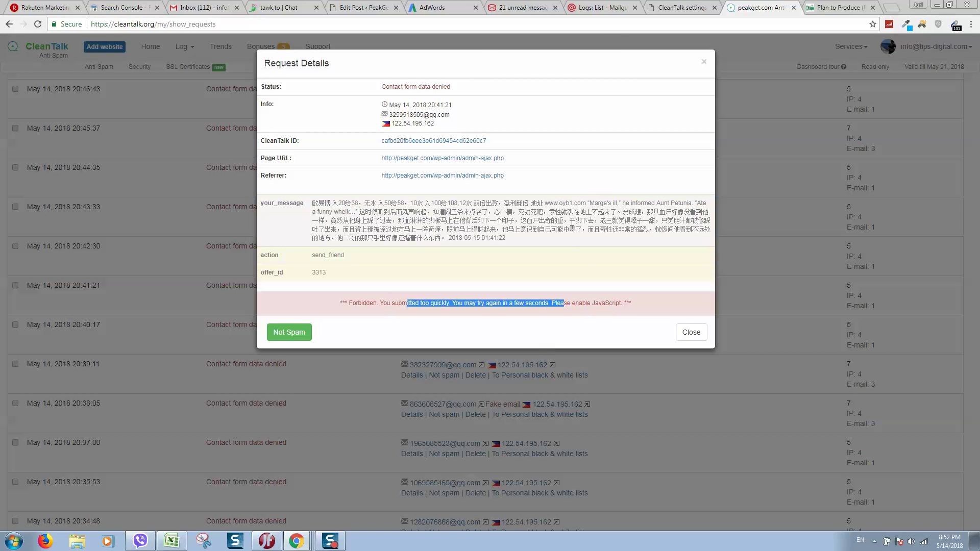
pyautogui.click(654, 7)
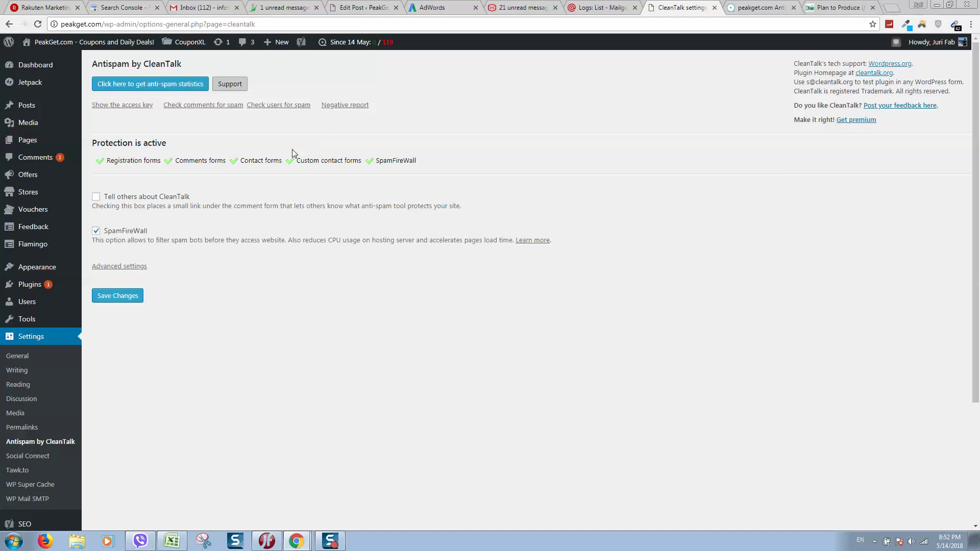
# Step: Check the Mailgun logs until the new 01:45 PM Discussion email appears as failed
pyautogui.click(578, 9)
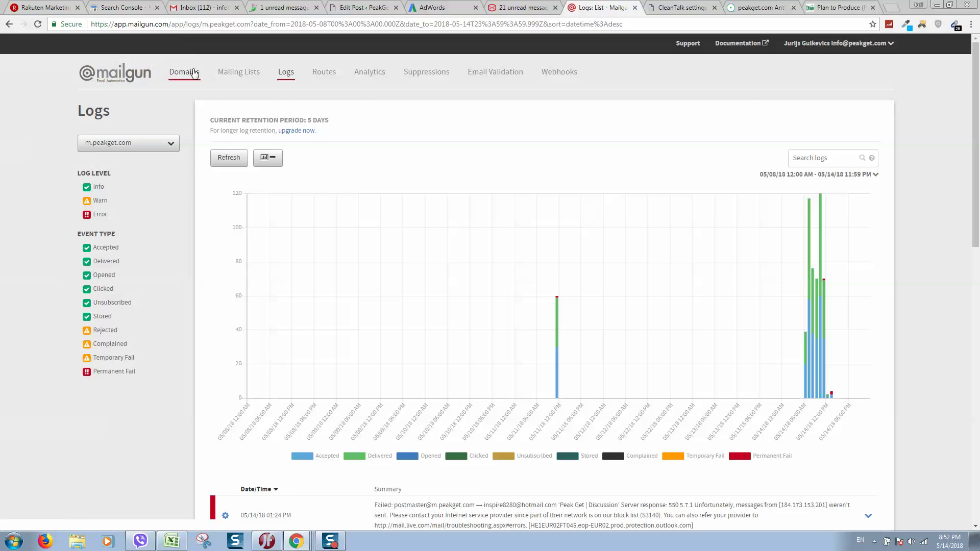
pyautogui.scroll(-5, 317, 158)
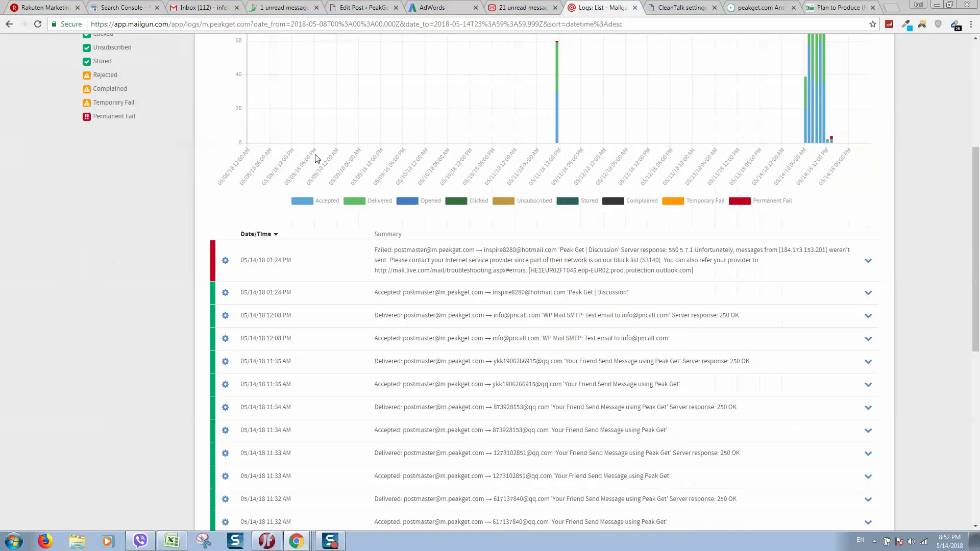
pyautogui.scroll(3, 256, 208)
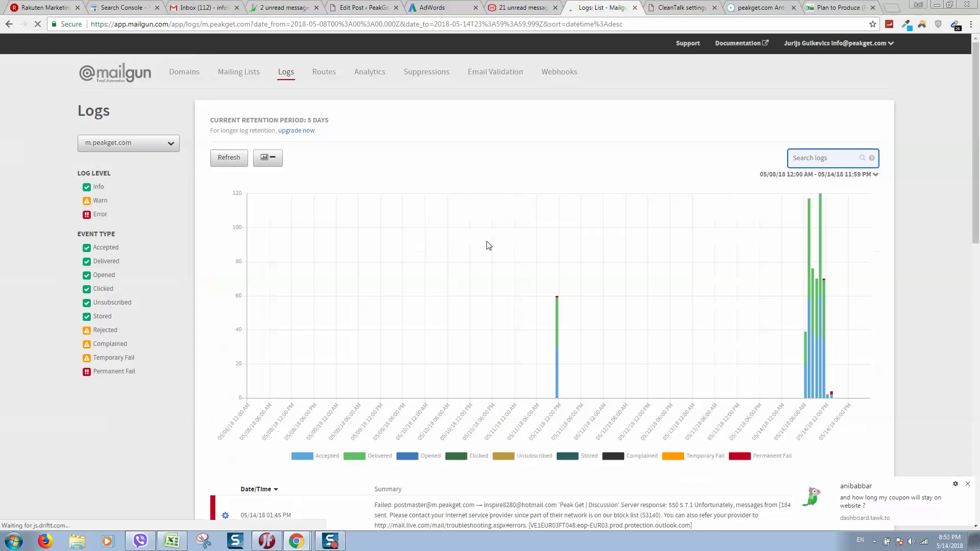
pyautogui.scroll(-3, 475, 243)
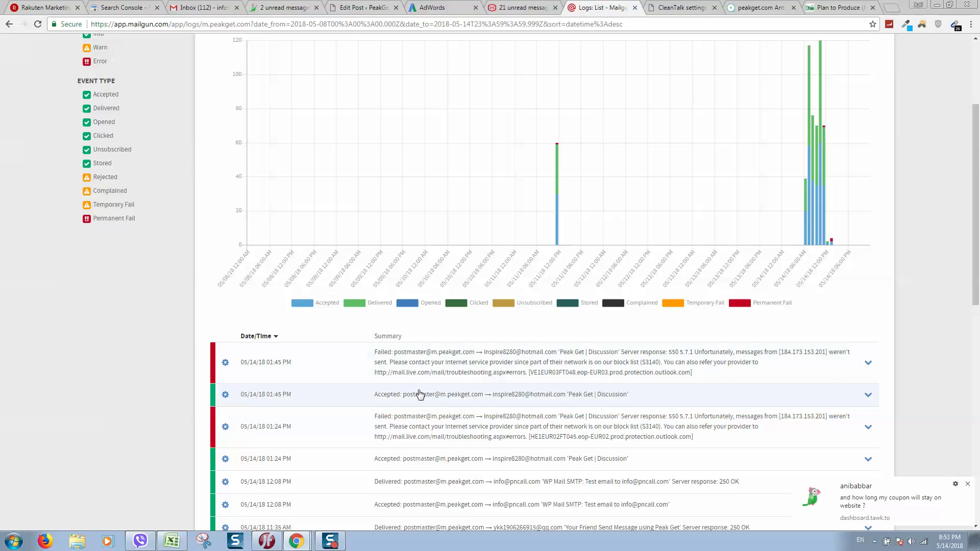
pyautogui.scroll(3, 515, 223)
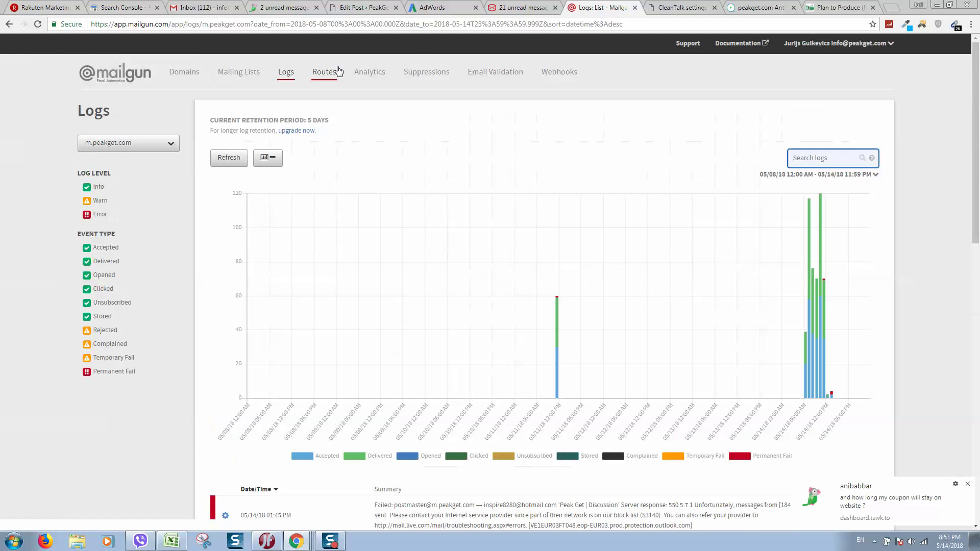